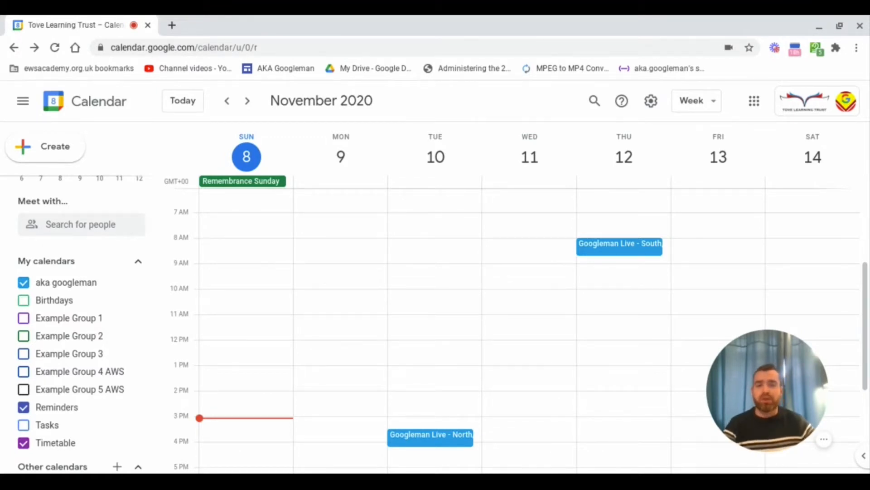
# Create a Tuesday 10 November 9–10am event titled 'Video Lesson' in the full event-details editor
pyautogui.click(439, 273)
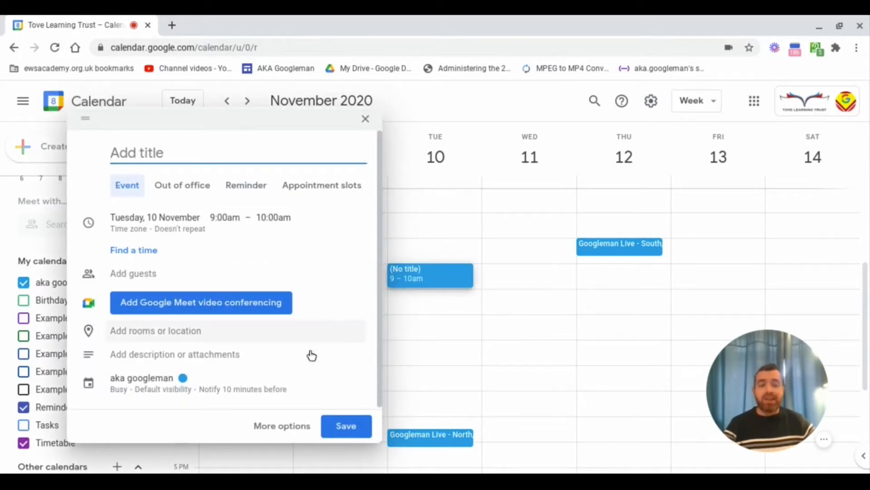
pyautogui.click(299, 429)
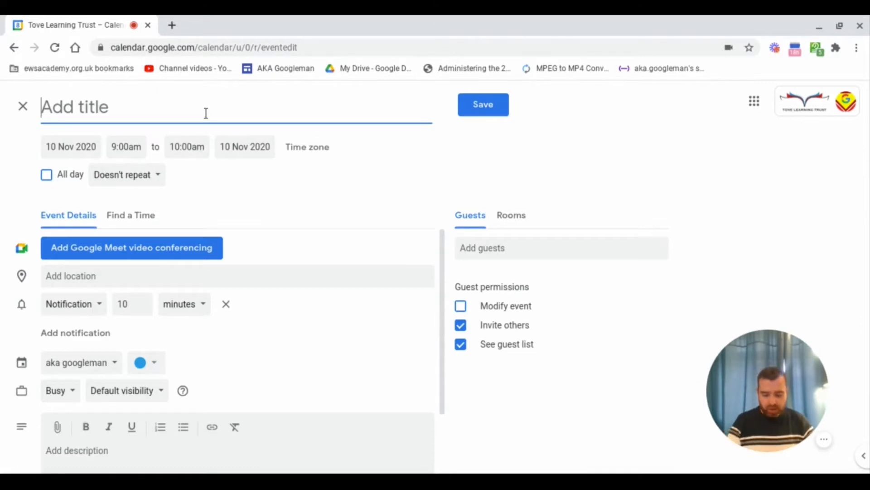
pyautogui.write('Video Lesson')
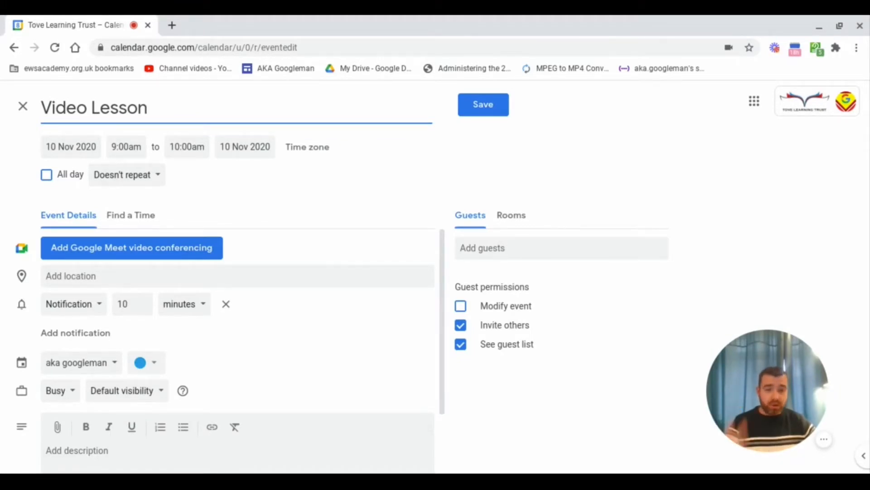
# Add Example Group 1 as a guest of Video Lesson and remove its Google Meet conference
pyautogui.click(534, 247)
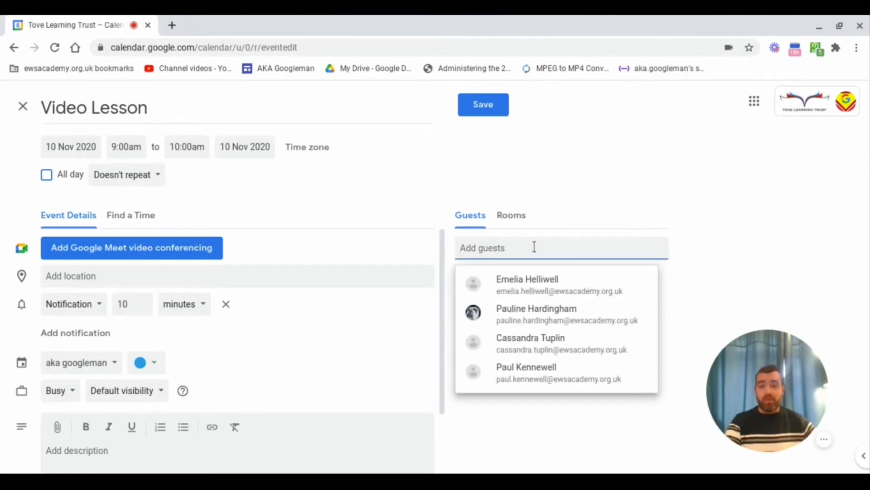
pyautogui.write('example')
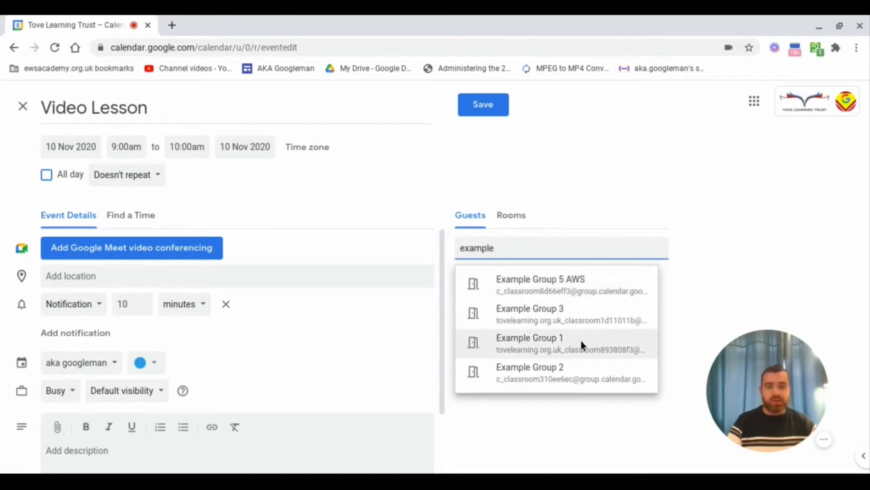
pyautogui.click(545, 338)
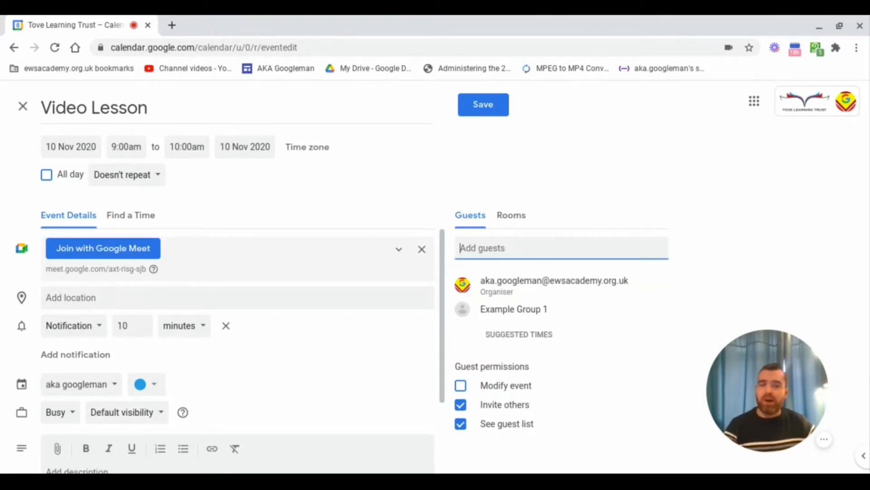
pyautogui.click(422, 250)
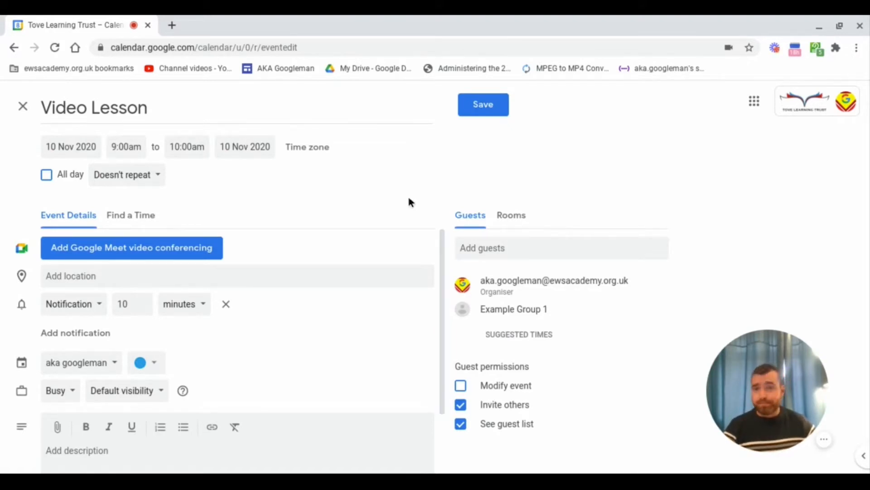
# Save the Video Lesson event and send invitation emails to its guests
pyautogui.click(487, 106)
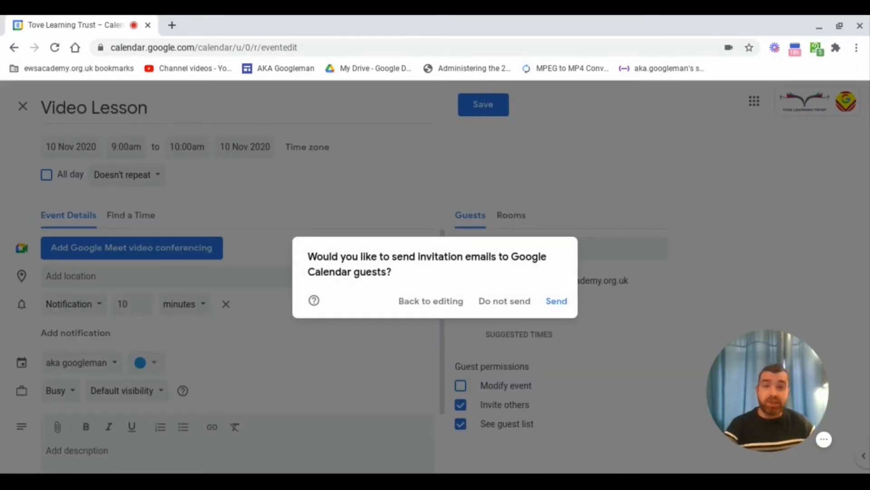
pyautogui.click(556, 301)
pyautogui.hotkey('ctrl', 's')
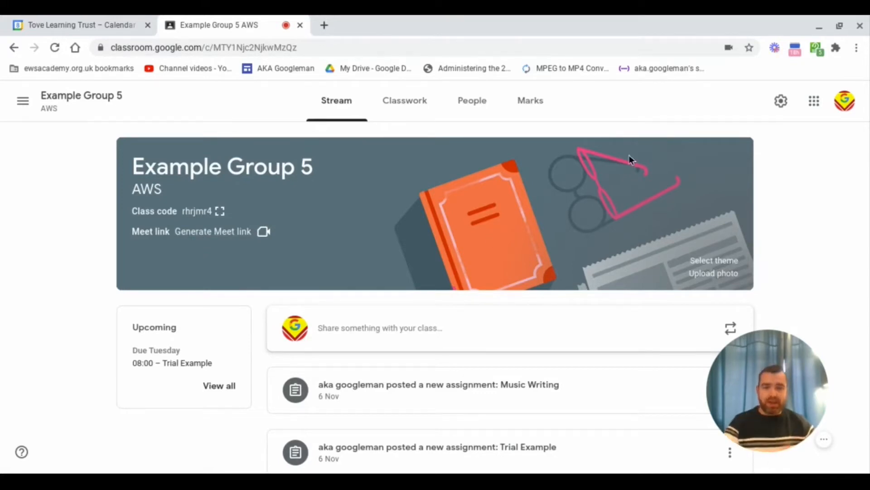
# In the Meet section of Class settings, generate the class Meet link and hide it from students
pyautogui.click(780, 103)
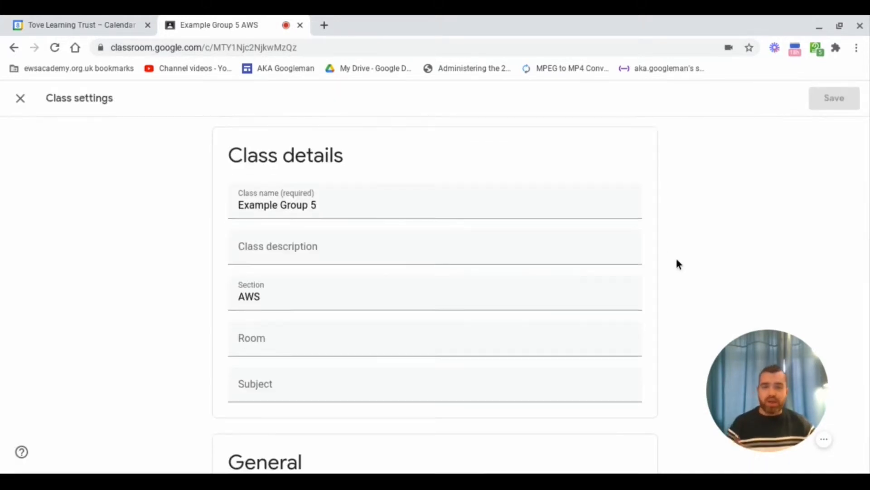
pyautogui.scroll(-10, 676, 260)
pyautogui.scroll(-2, 558, 290)
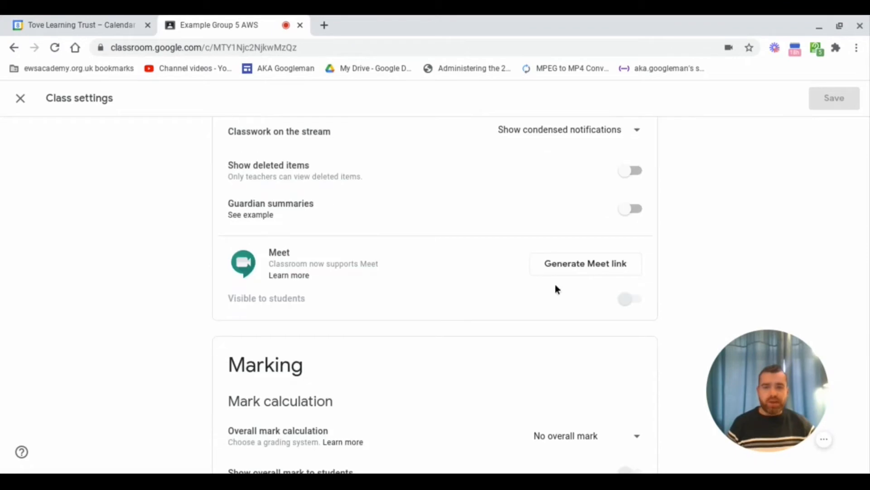
pyautogui.click(596, 269)
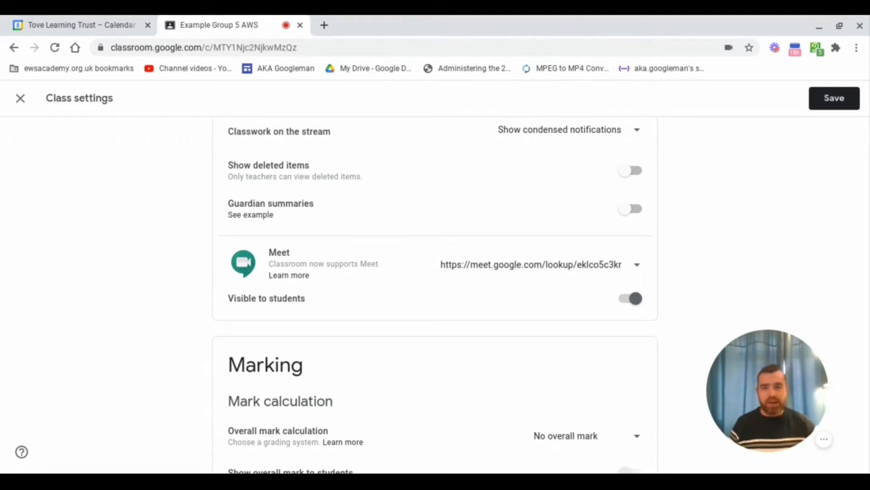
pyautogui.click(636, 299)
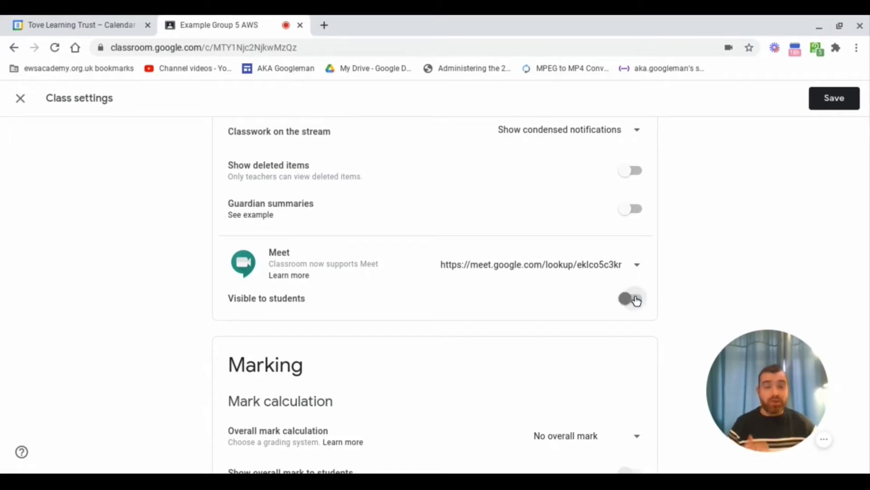
# Save the Class settings change and return to the Example Group 5 stream
pyautogui.click(838, 101)
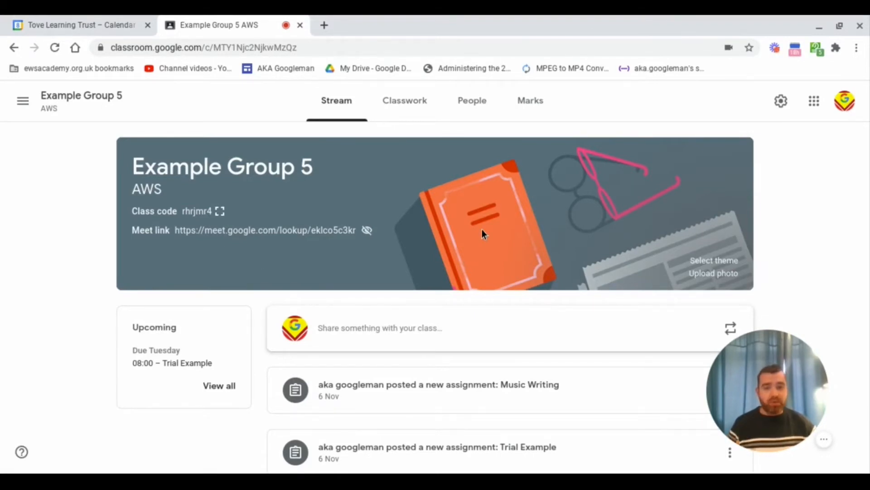
# Copy the class Meet link from Class settings, then close back to the Example Group 5 stream
pyautogui.click(780, 101)
pyautogui.scroll(-8, 658, 303)
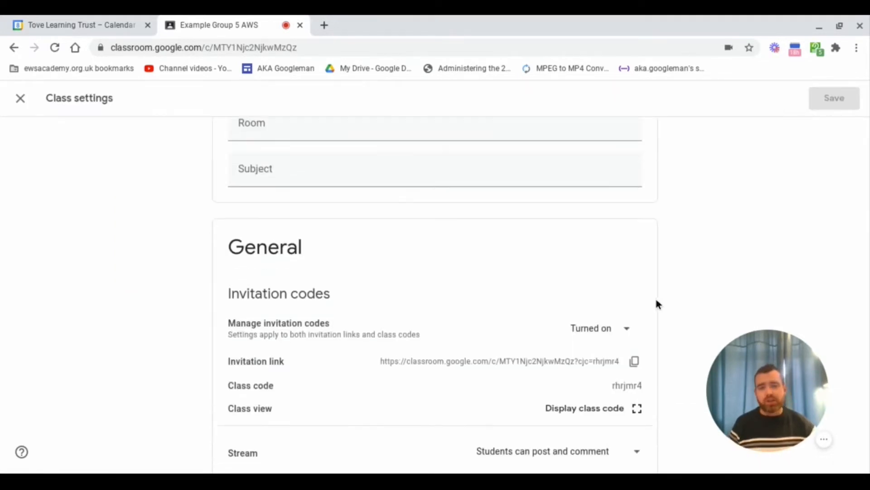
pyautogui.scroll(-4, 658, 304)
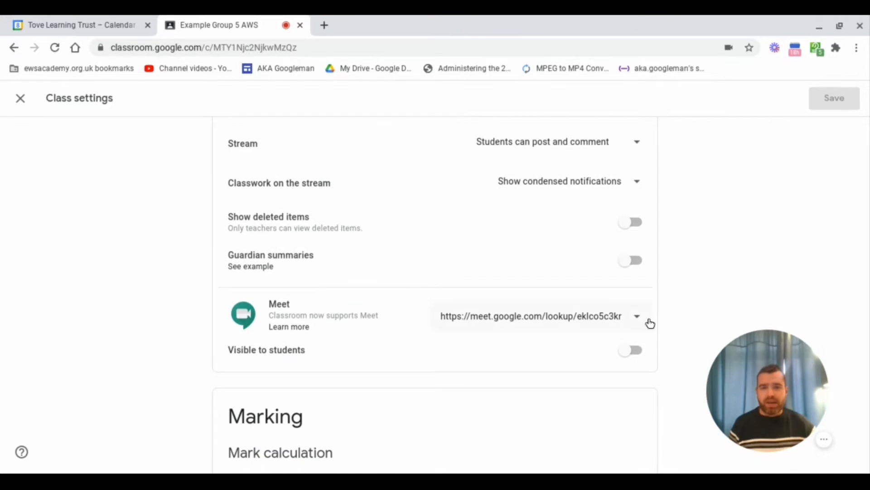
pyautogui.click(639, 321)
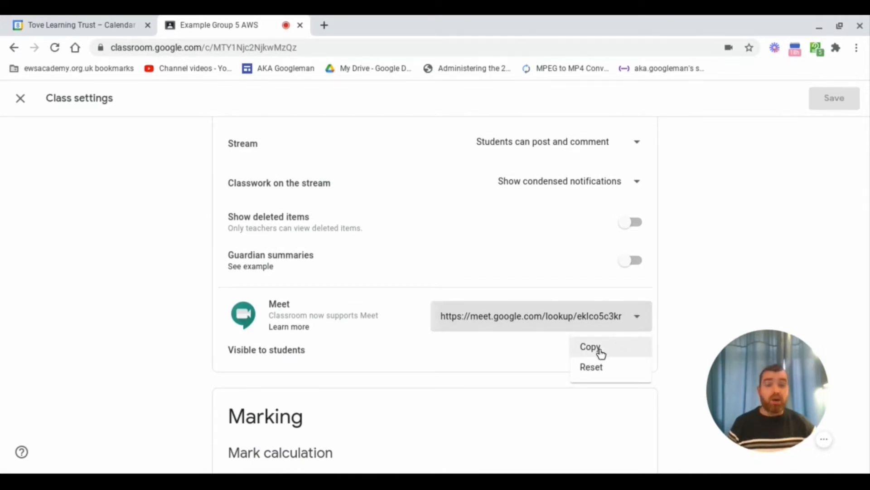
pyautogui.click(601, 353)
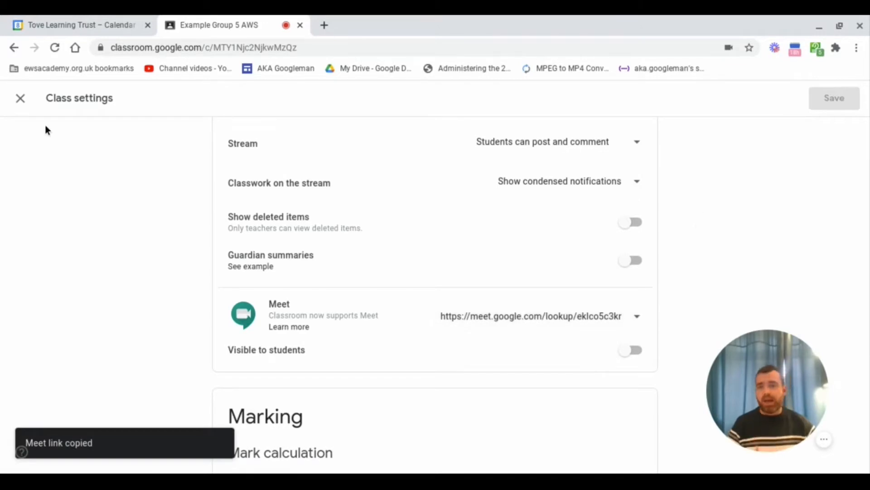
pyautogui.click(13, 102)
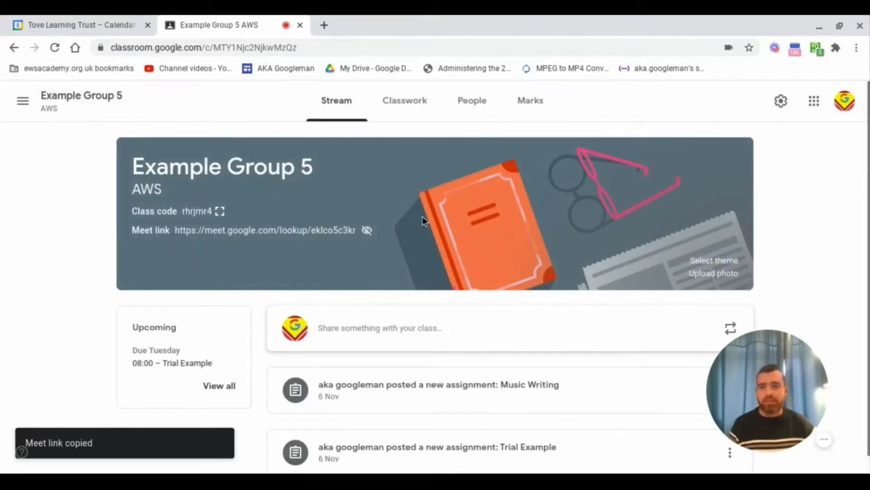
# Go to Example Group 5's Classwork page and open the Create menu
pyautogui.click(417, 105)
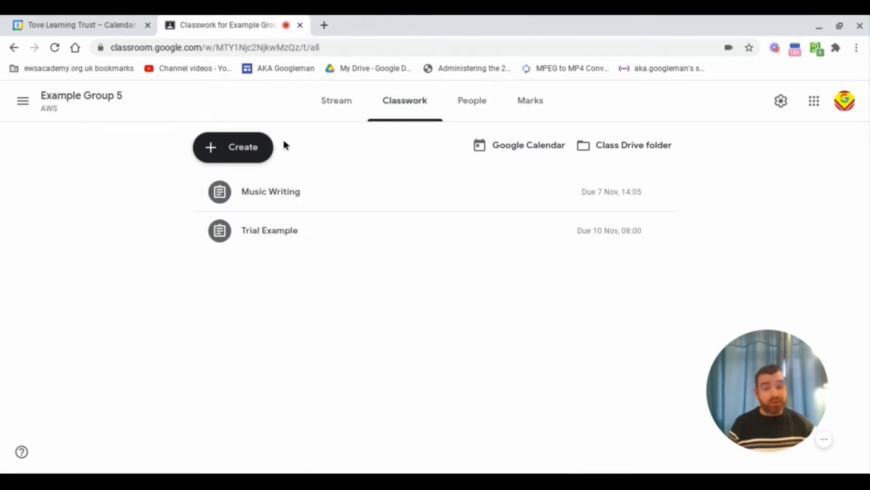
pyautogui.click(241, 150)
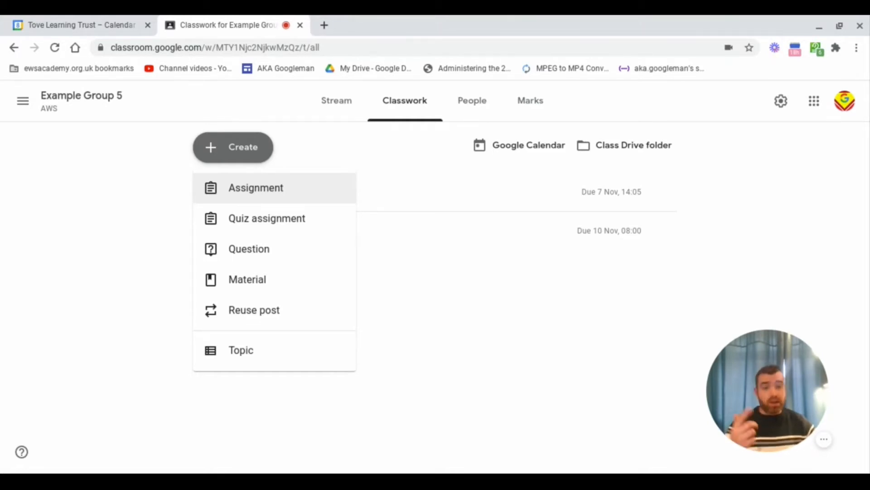
# Create an assignment titled 'Video Lesson' with the copied class Meet link attached
pyautogui.click(268, 189)
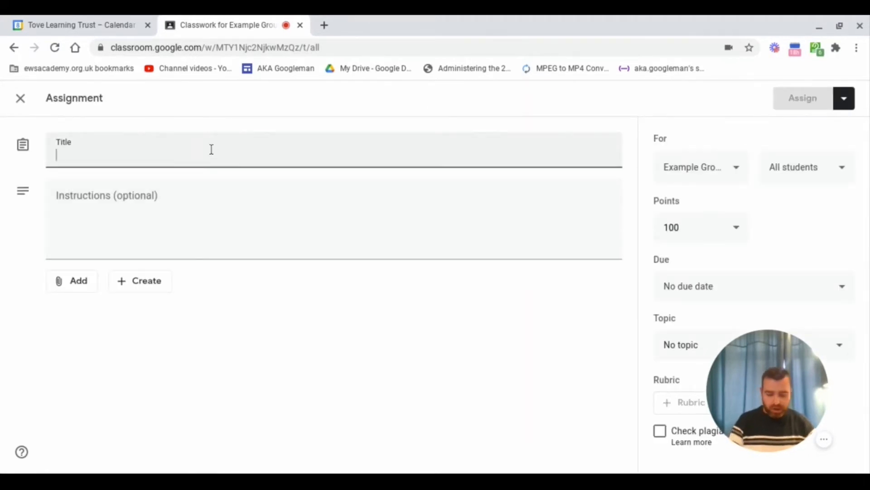
pyautogui.write('Video Lesson')
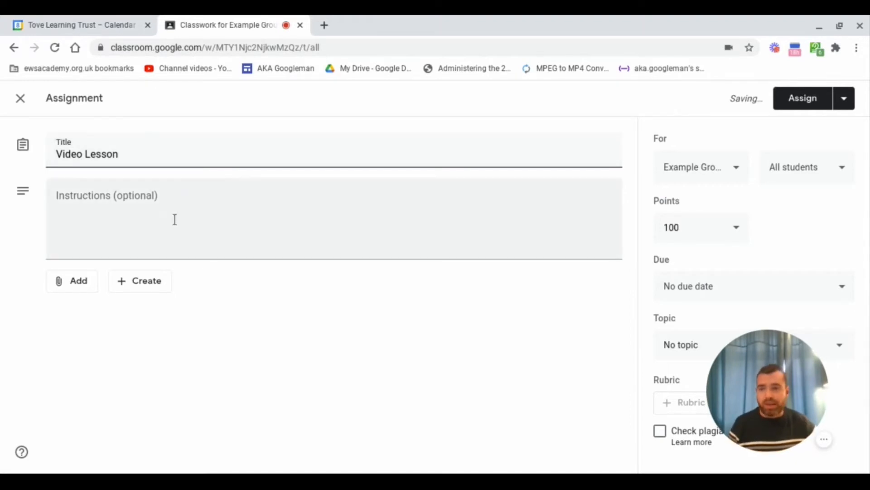
pyautogui.click(80, 290)
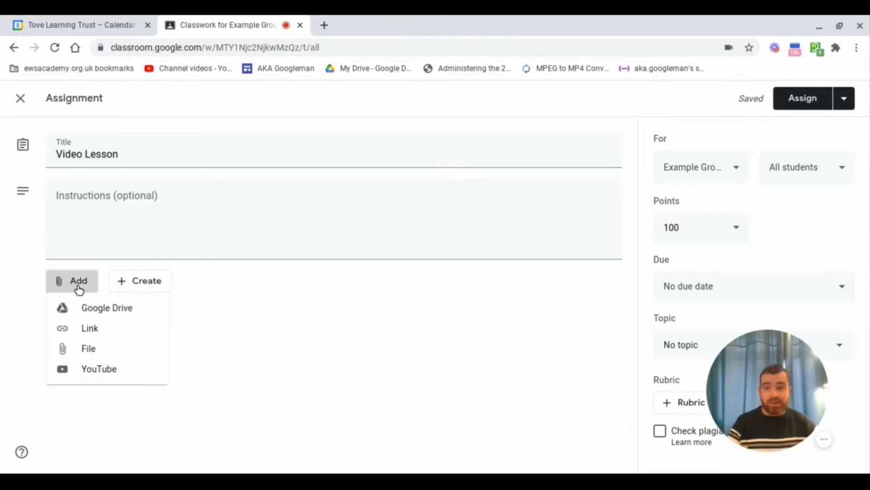
pyautogui.click(92, 329)
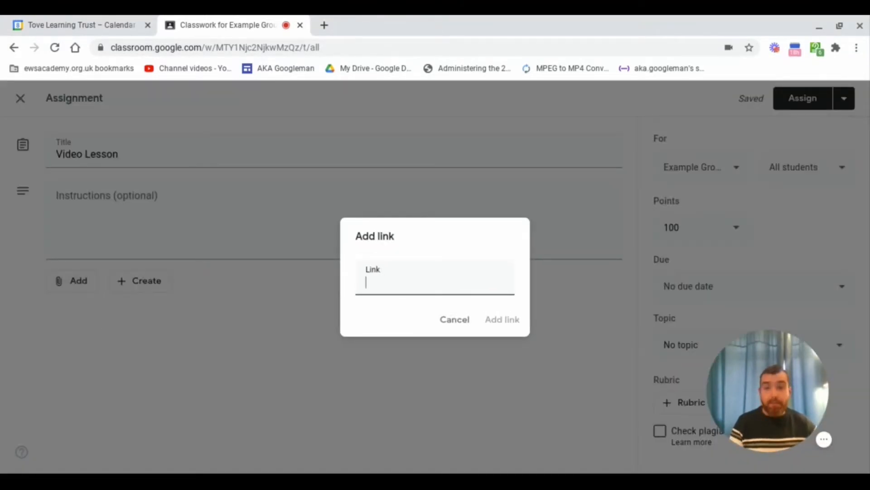
pyautogui.click(498, 323)
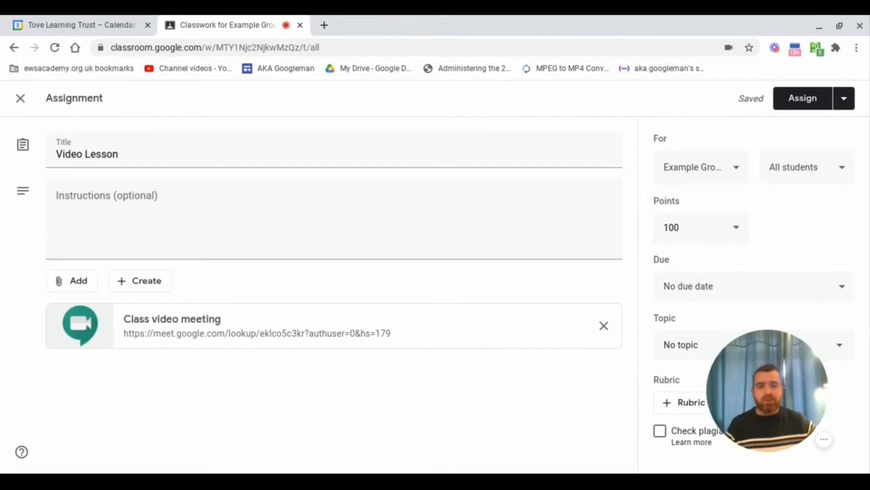
# Schedule the Video Lesson assignment for 10 Nov 2020, changing the post time from 08:00 to 08:55
pyautogui.click(843, 104)
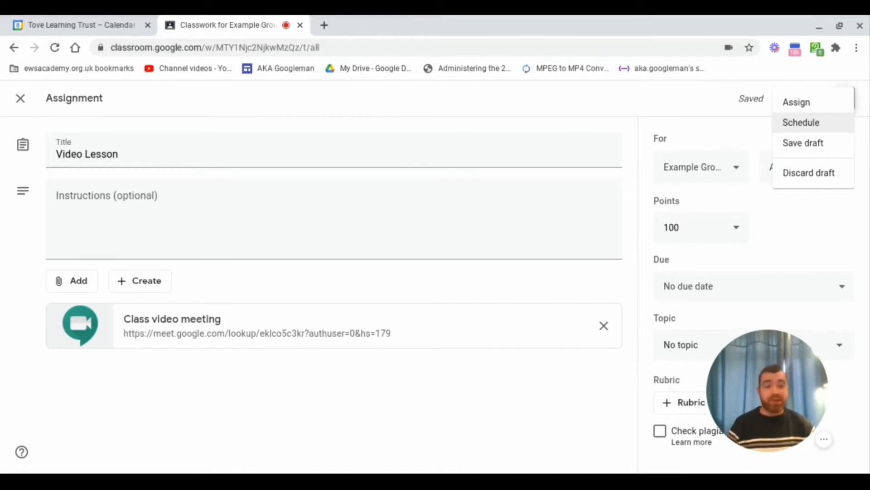
pyautogui.click(806, 125)
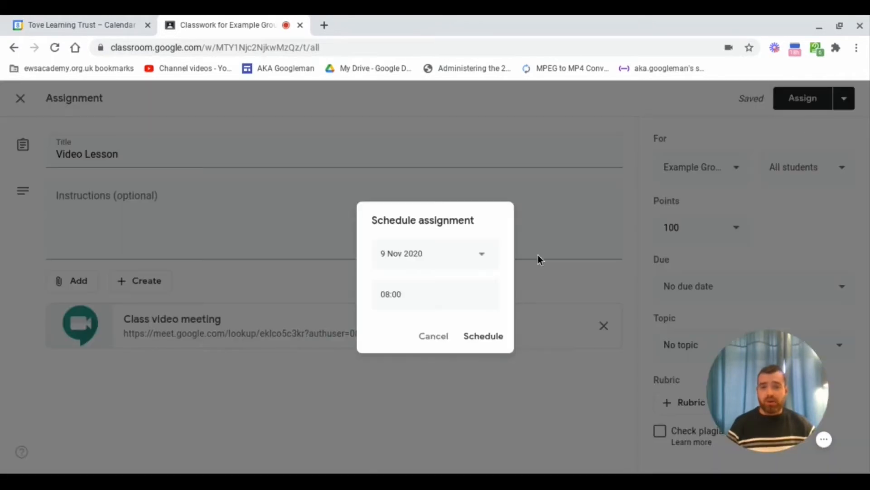
pyautogui.click(482, 255)
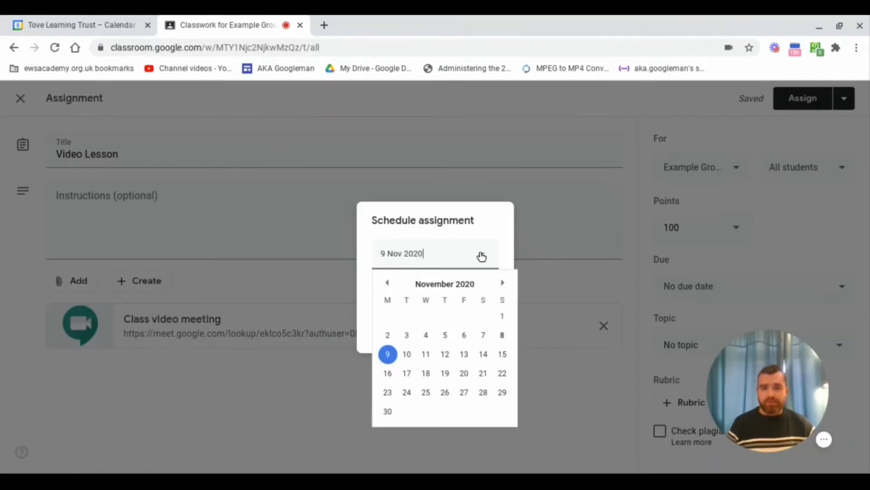
pyautogui.click(407, 354)
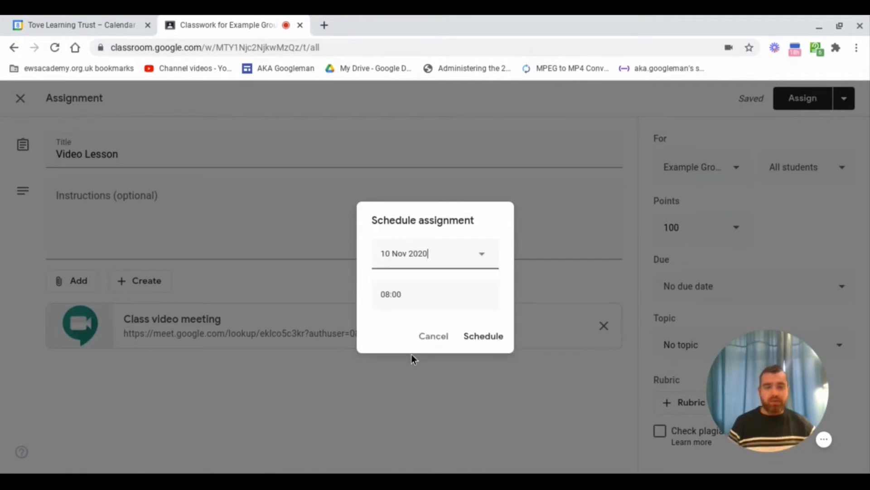
pyautogui.click(414, 296)
pyautogui.press('Right')
pyautogui.press('BackSpace')
pyautogui.press('BackSpace')
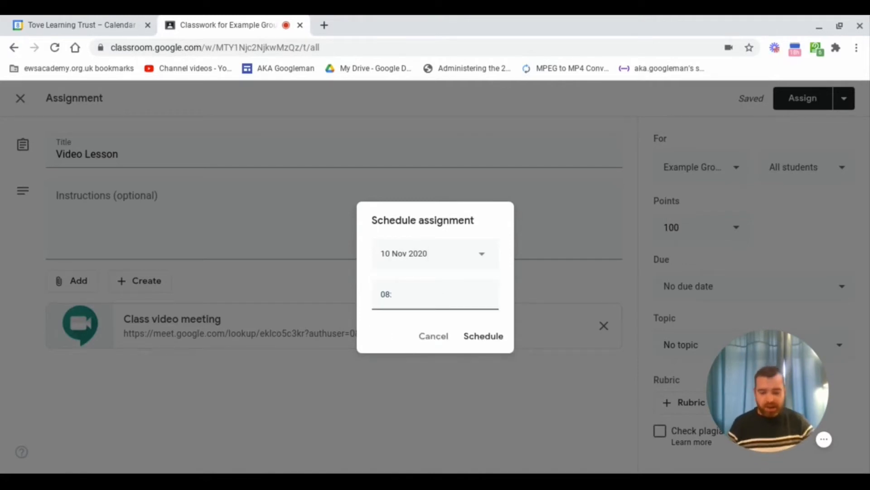
pyautogui.write('55')
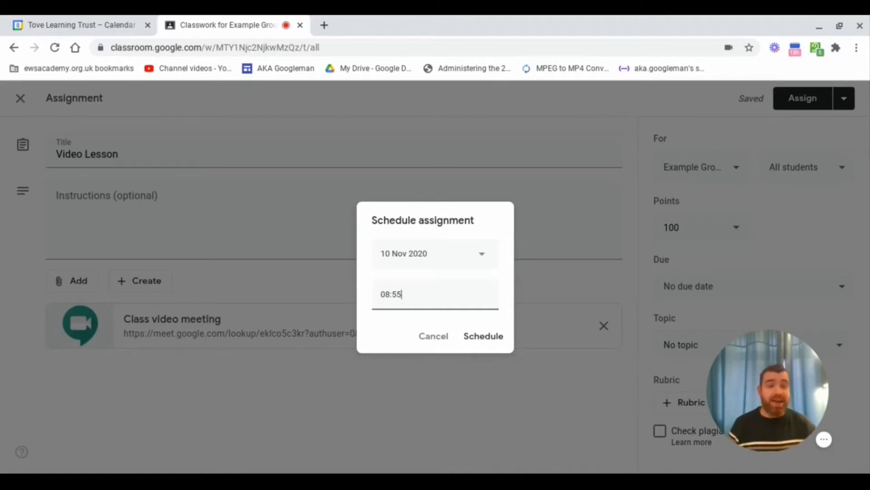
pyautogui.click(484, 336)
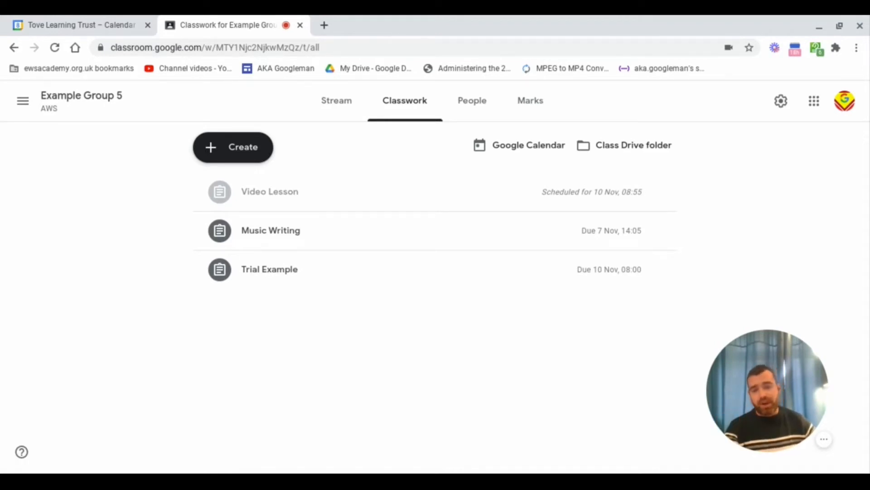
pyautogui.click(243, 147)
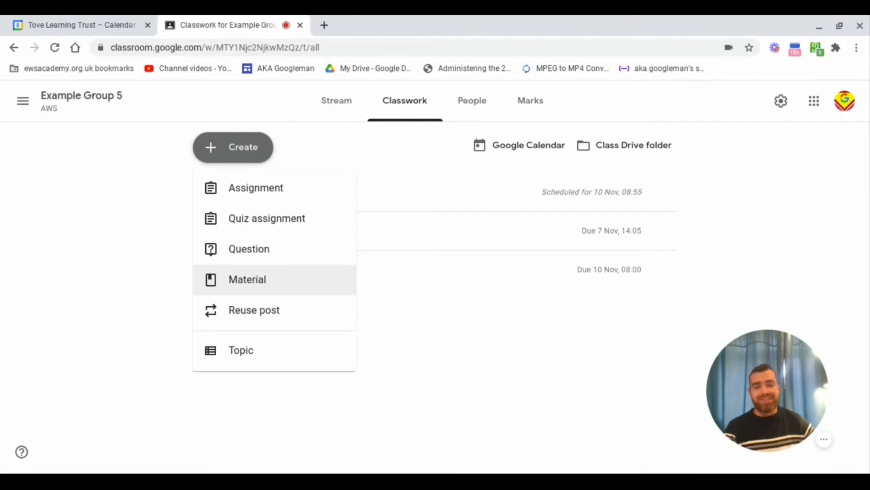
pyautogui.click(342, 153)
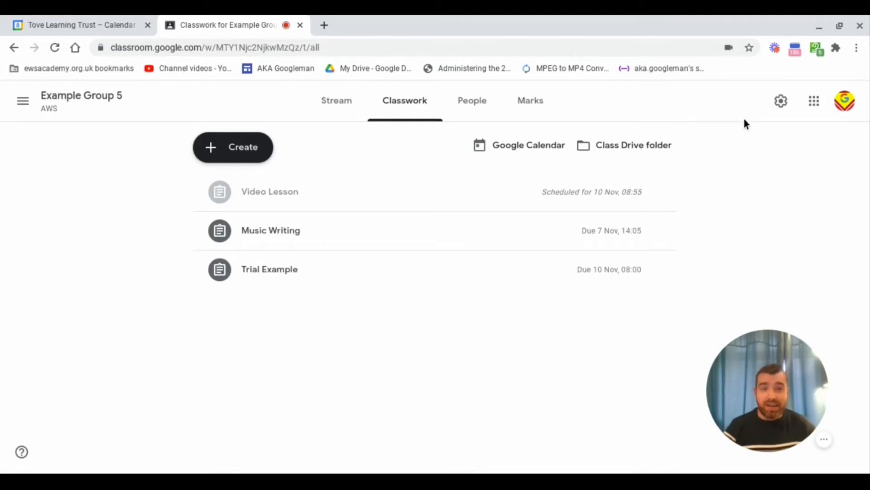
# Reset the class Meet link from the Meet section of Class settings
pyautogui.click(781, 101)
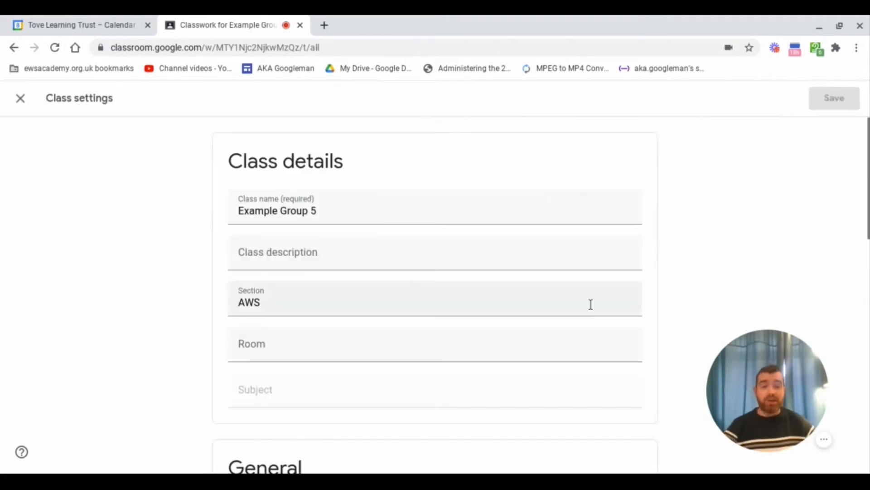
pyautogui.scroll(-6, 604, 297)
pyautogui.scroll(-8, 637, 286)
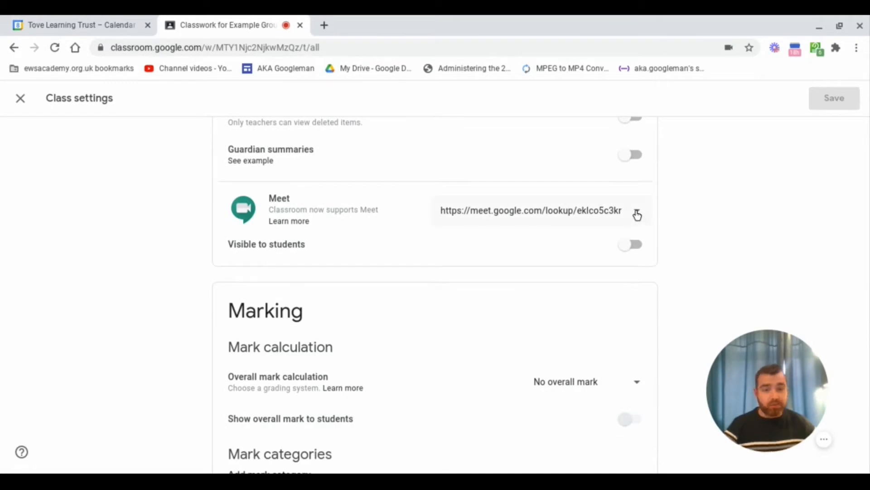
pyautogui.click(638, 215)
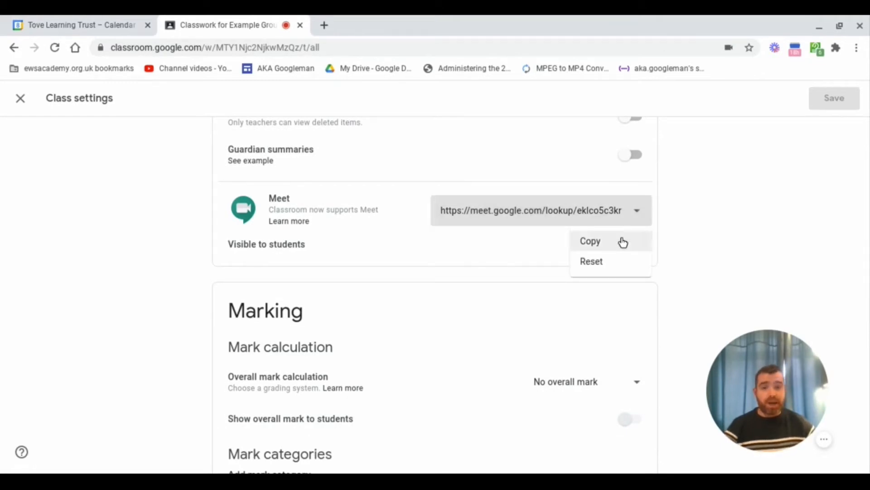
pyautogui.click(603, 262)
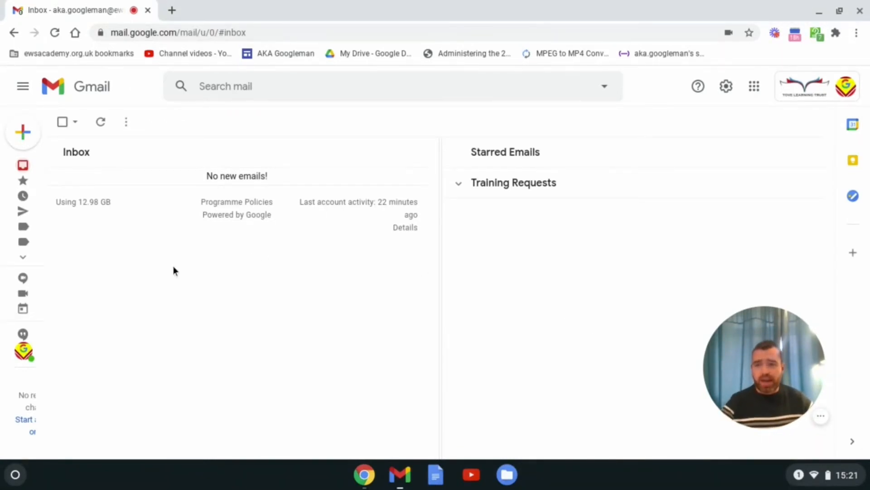
# Start a new Meet meeting from Gmail, copy its link meet.google.com/qrv-ibhx-odt, and show sharing options
pyautogui.moveTo(44, 277)
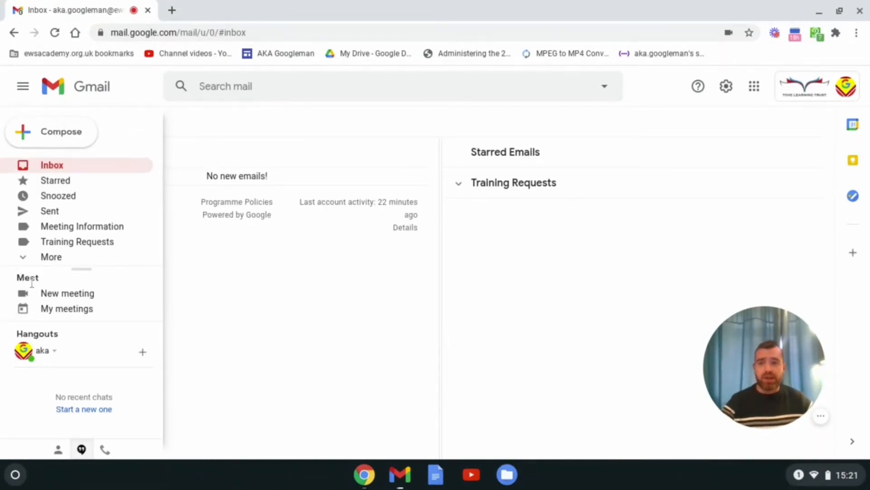
pyautogui.click(69, 297)
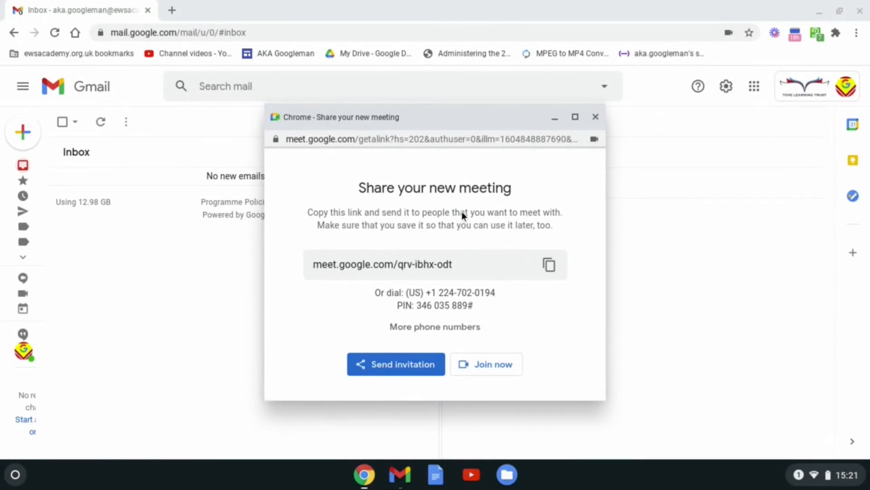
pyautogui.click(549, 266)
pyautogui.click(403, 368)
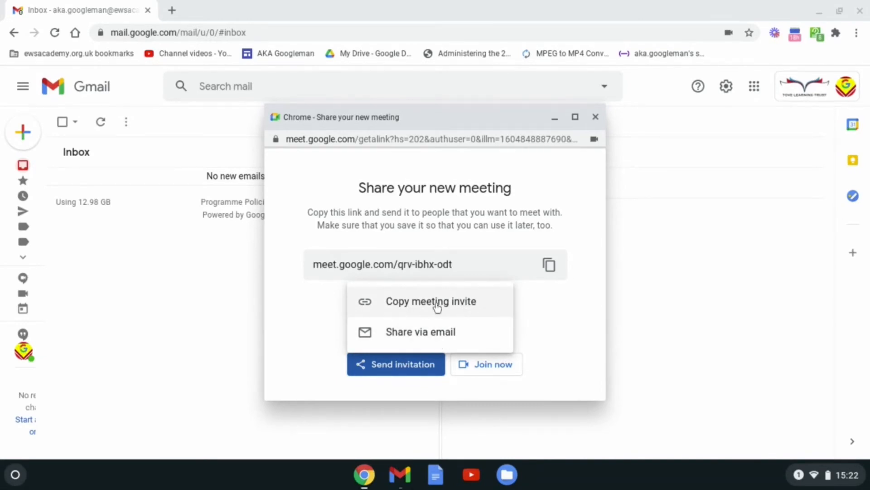
# Email the qrv-ibhx-odt Meet invitation to a colleague picked from contact suggestions, then close the message
pyautogui.click(407, 334)
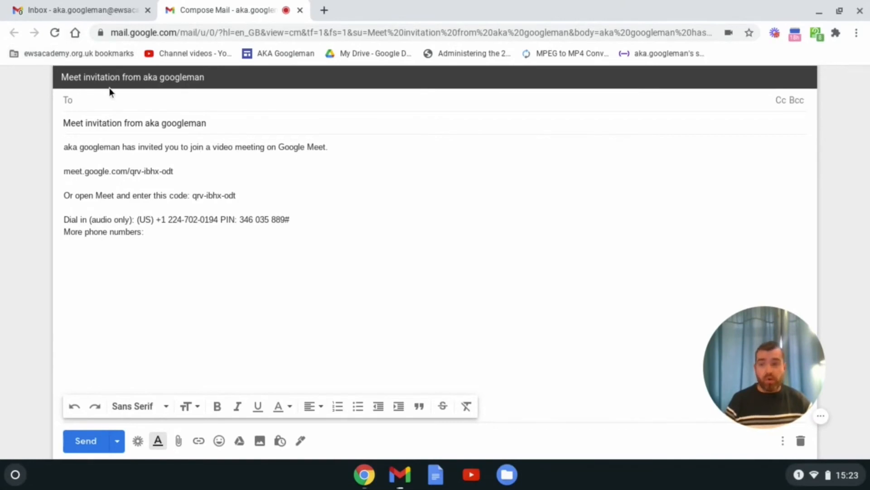
pyautogui.write('andrew')
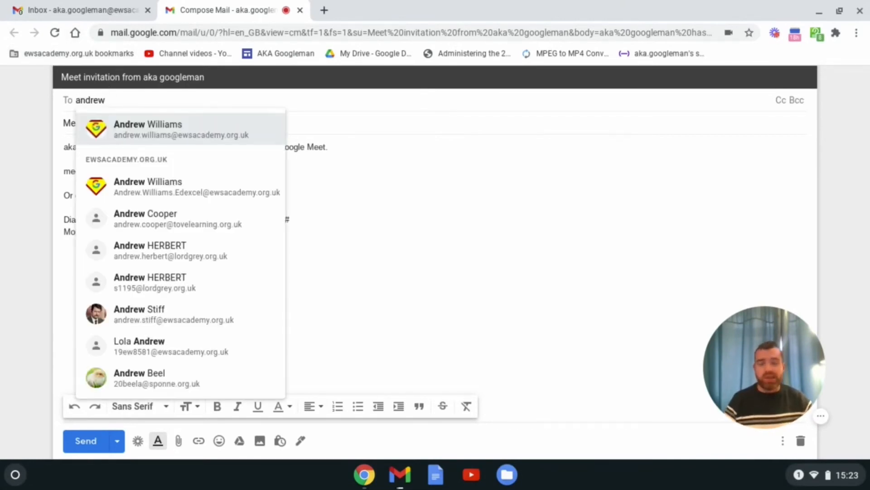
pyautogui.click(167, 134)
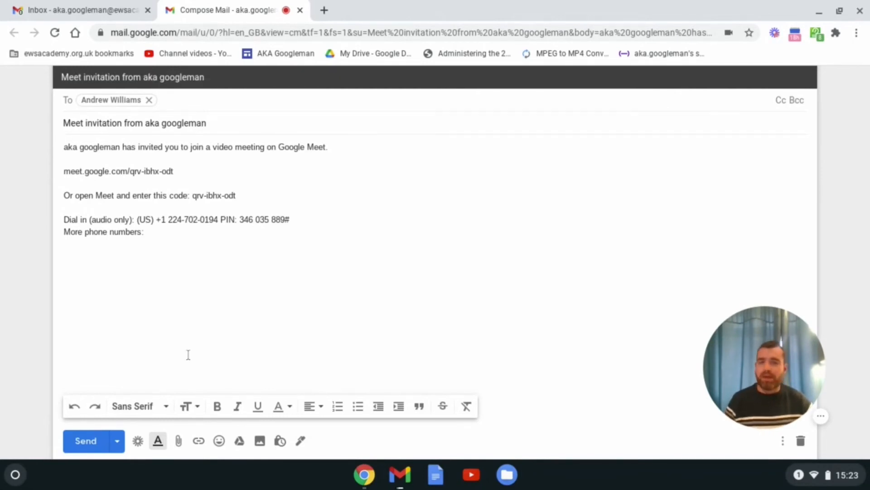
pyautogui.click(94, 444)
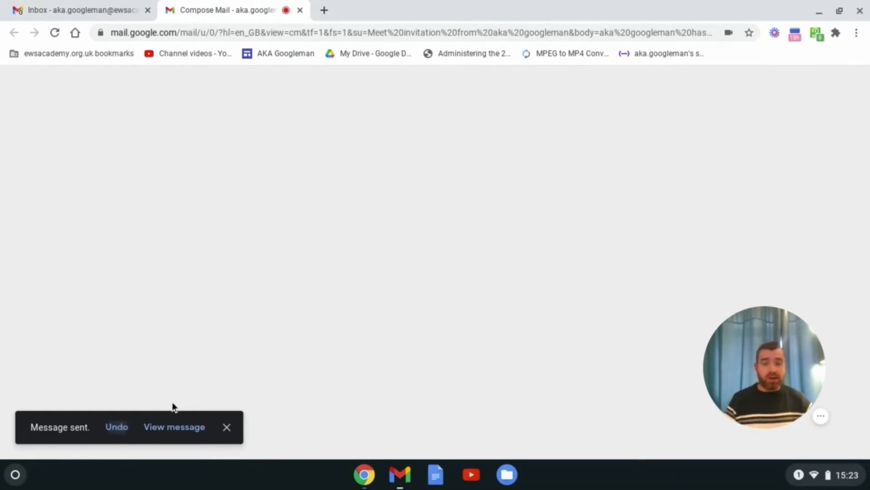
pyautogui.click(300, 11)
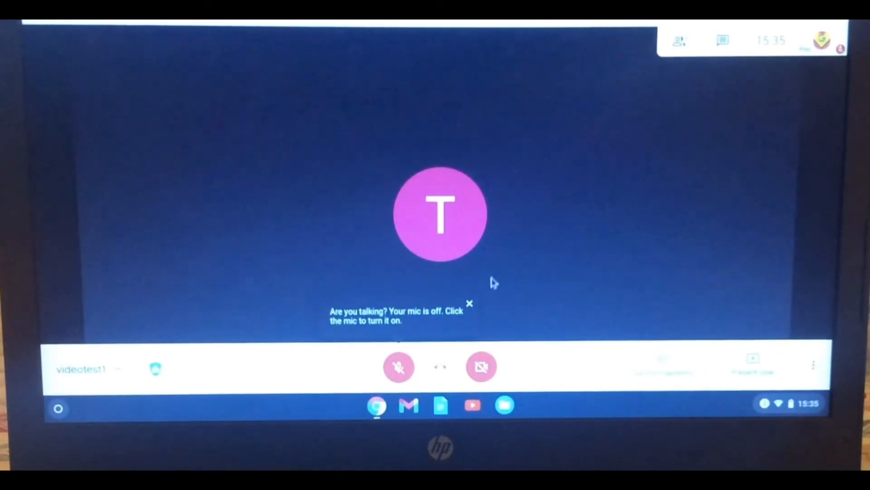
# Dismiss the 'Are you talking? Your mic is off' tip and bring back the call controls
pyautogui.click(471, 303)
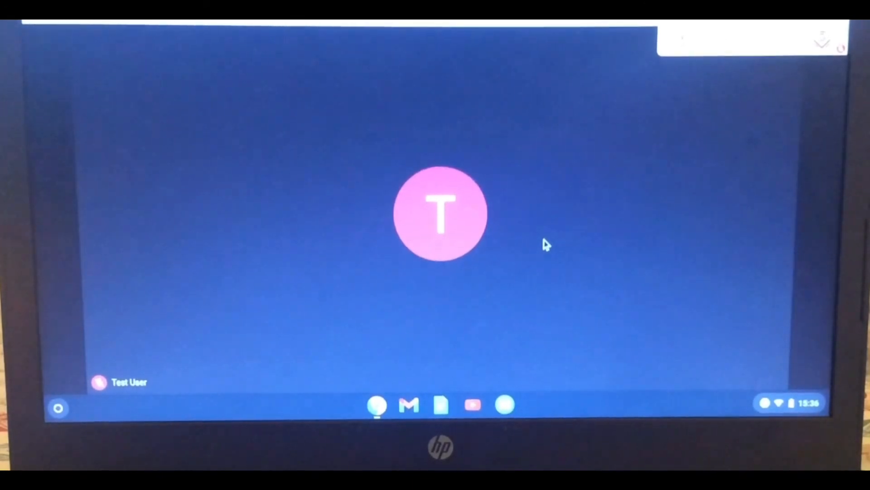
pyautogui.moveTo(709, 195)
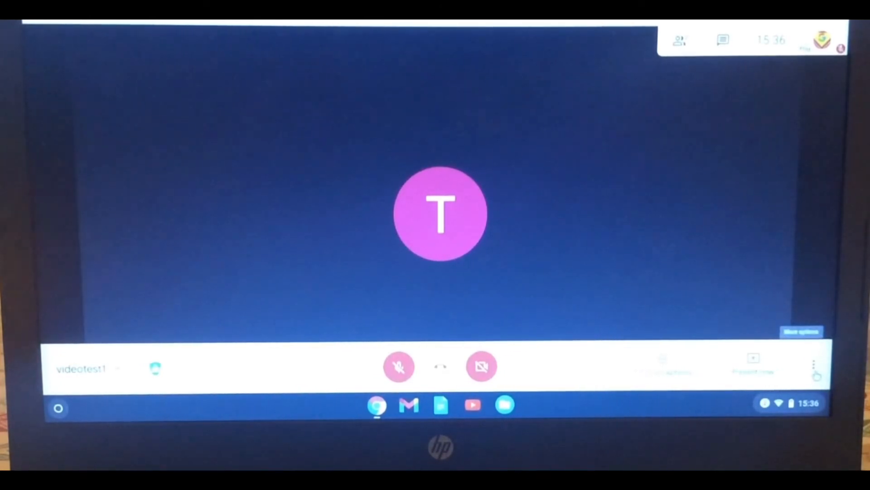
# Change the call layout to Tiled with the Tiles slider at its maximum, after briefly trying Sidebar
pyautogui.click(814, 368)
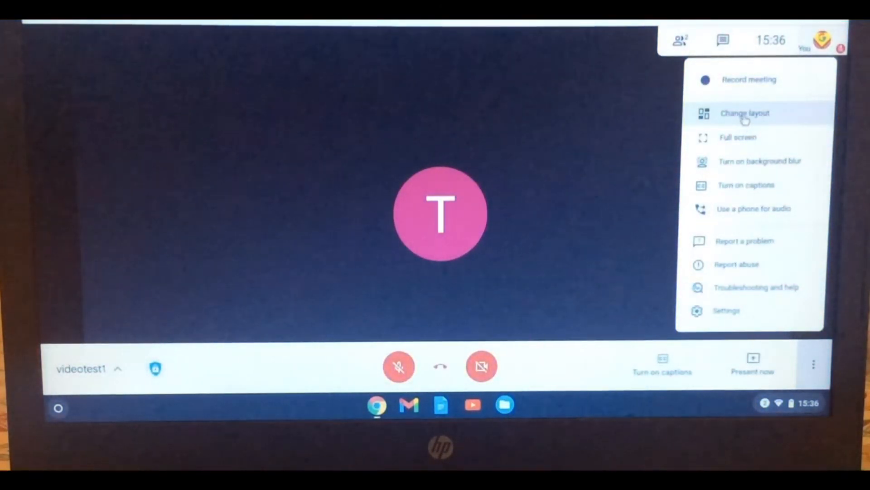
pyautogui.click(745, 117)
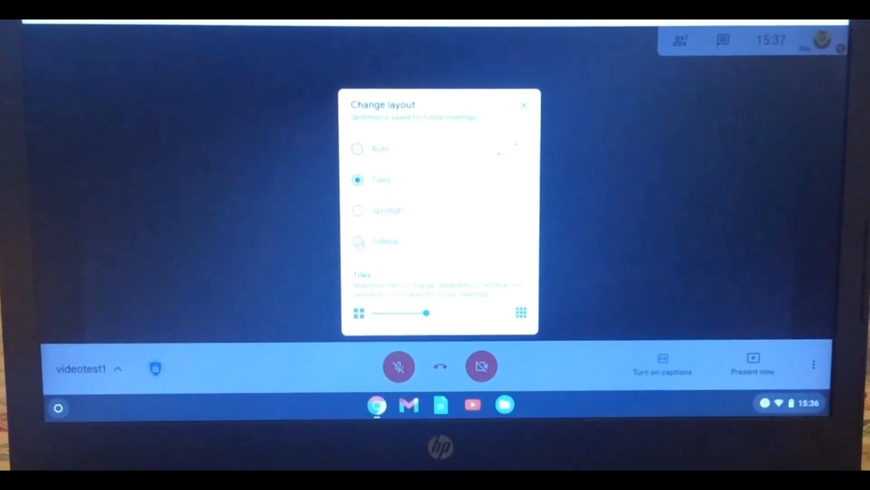
pyautogui.click(359, 242)
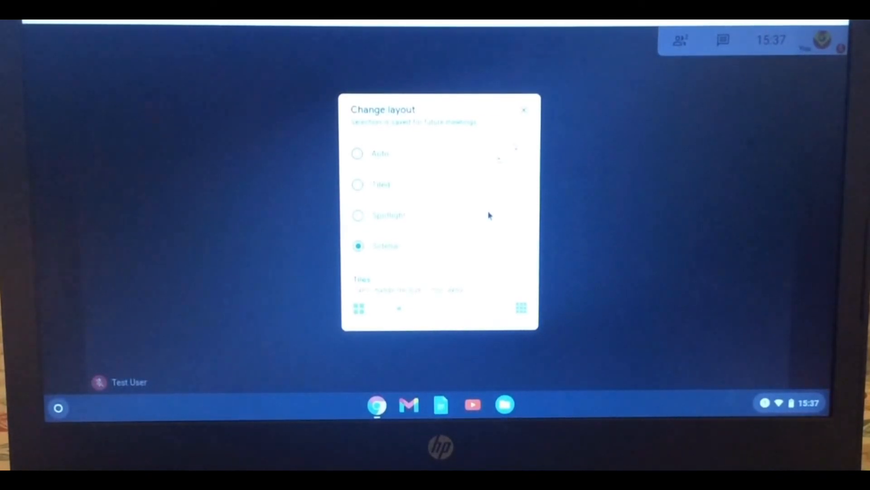
pyautogui.click(382, 186)
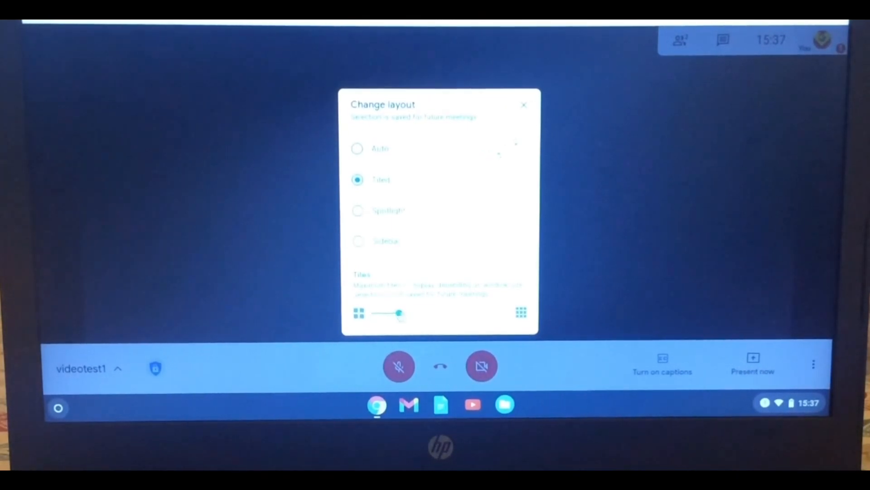
pyautogui.moveTo(401, 315); pyautogui.dragTo(451, 320)
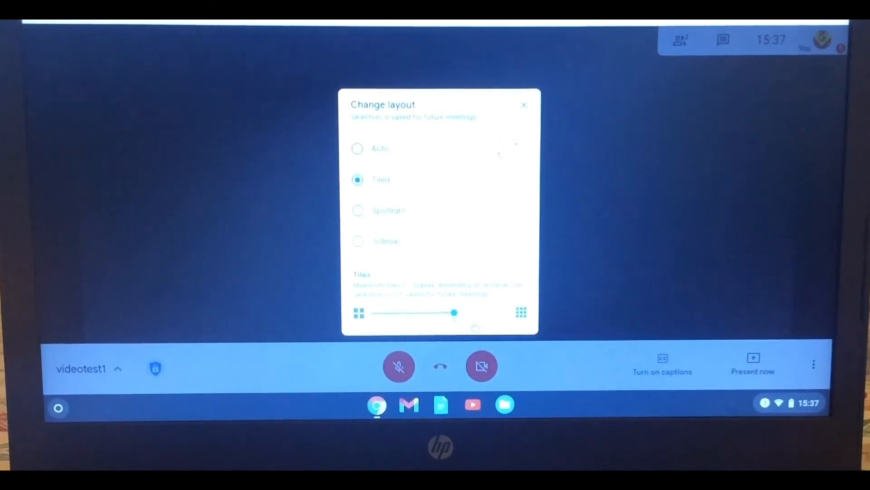
pyautogui.click(524, 108)
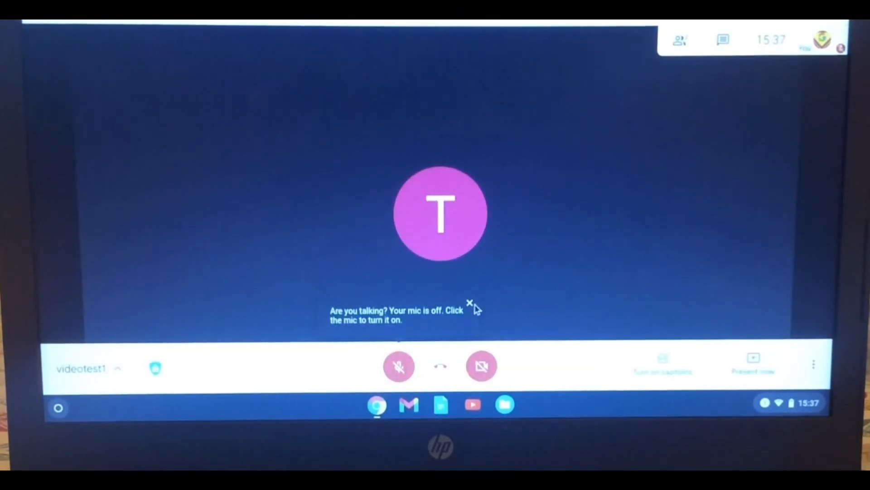
pyautogui.click(470, 304)
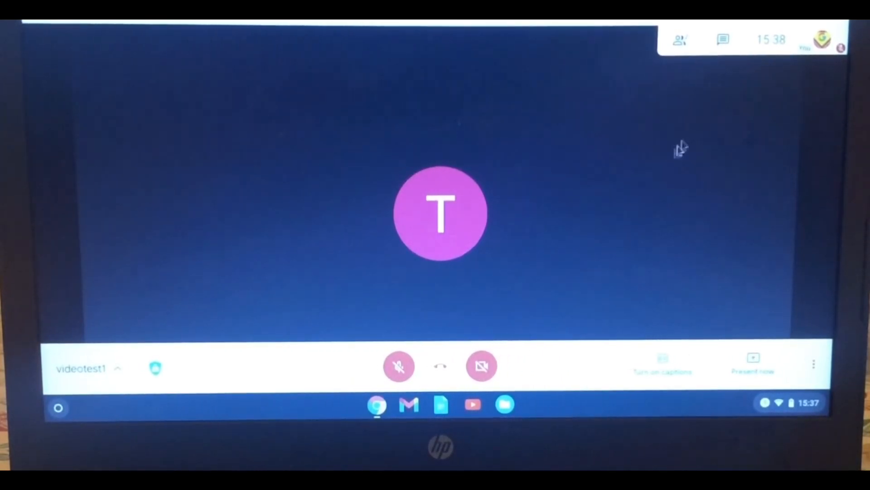
pyautogui.click(680, 41)
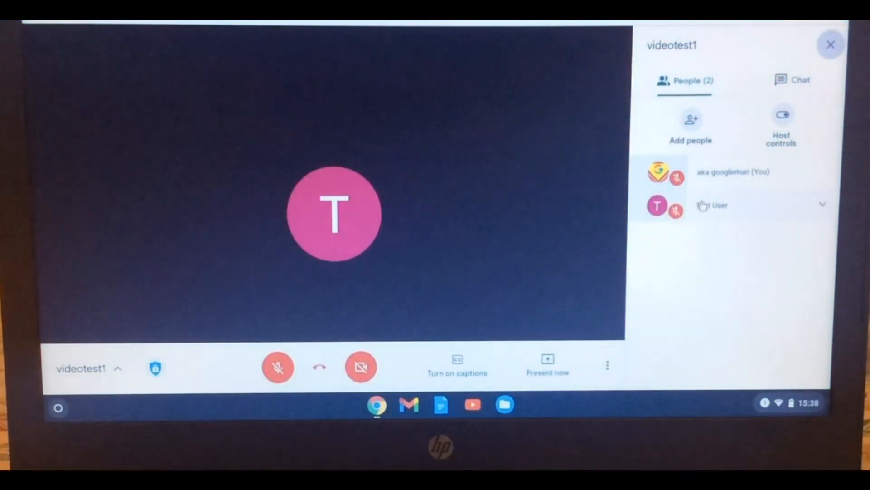
pyautogui.click(819, 208)
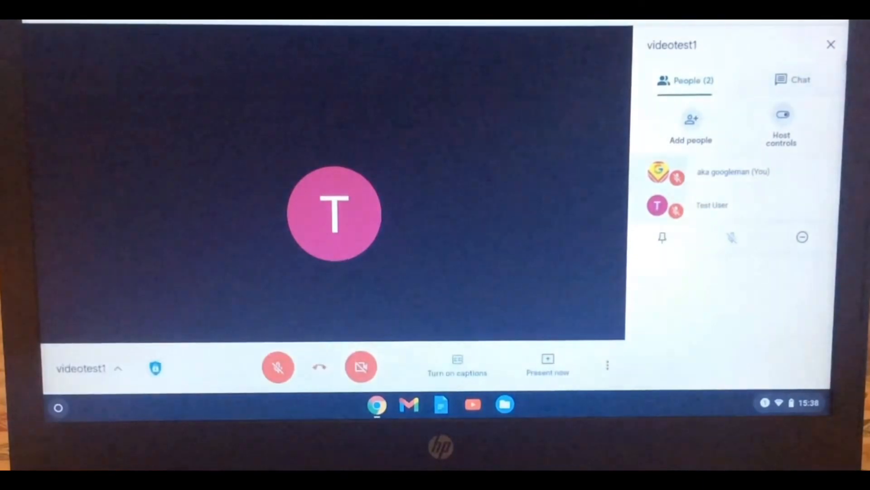
# Close the participant list and switch on live captions for the Meet call
pyautogui.click(831, 44)
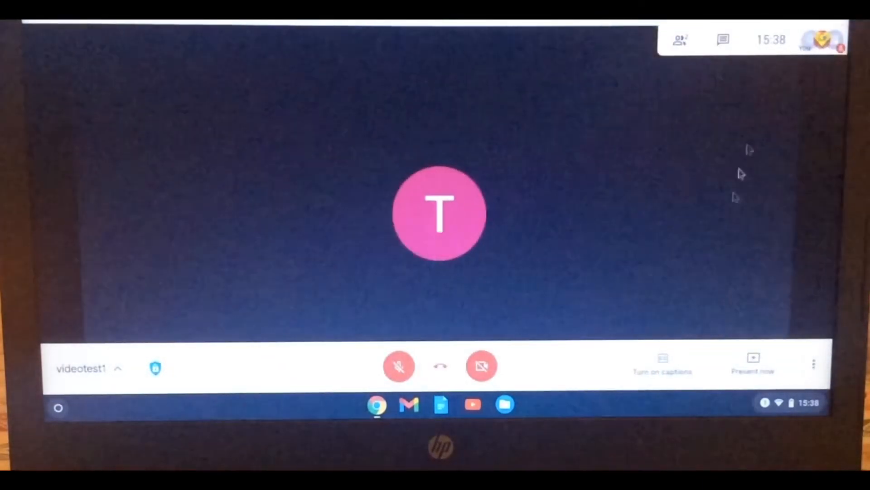
pyautogui.click(814, 365)
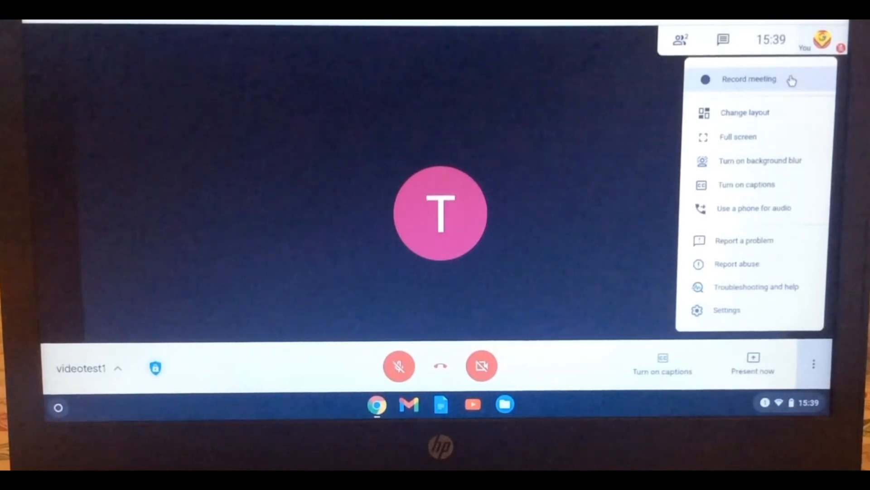
pyautogui.click(637, 123)
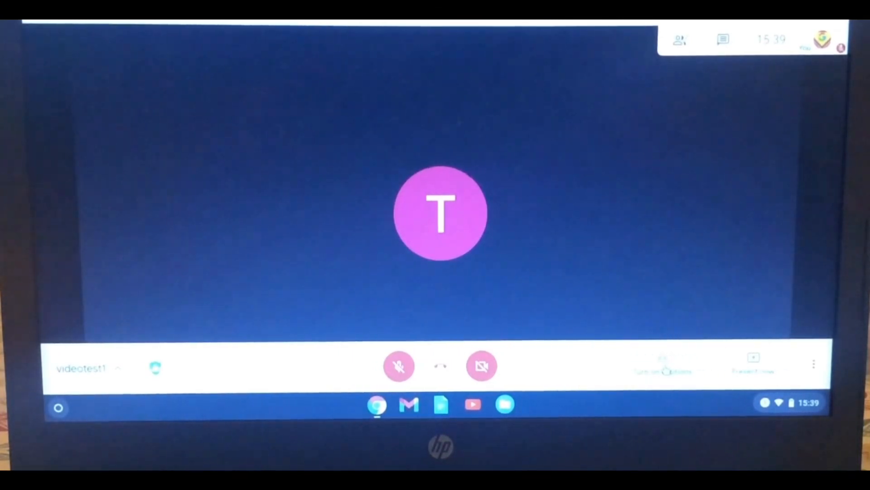
pyautogui.click(665, 369)
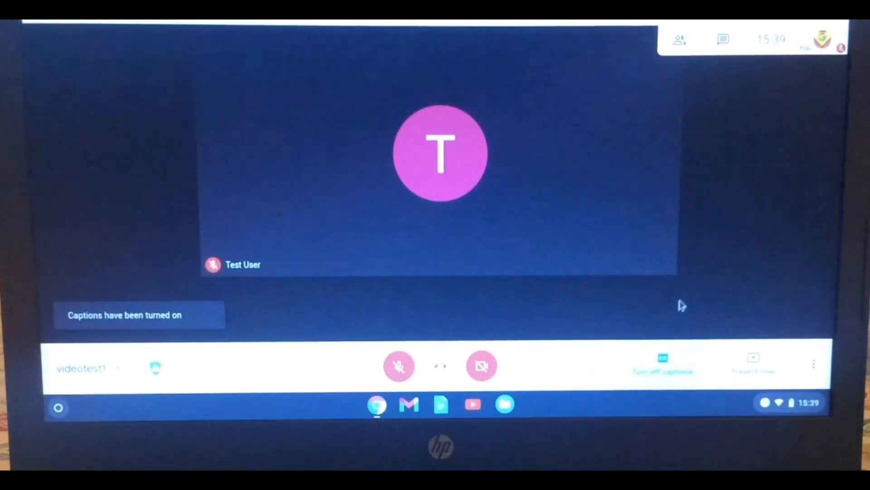